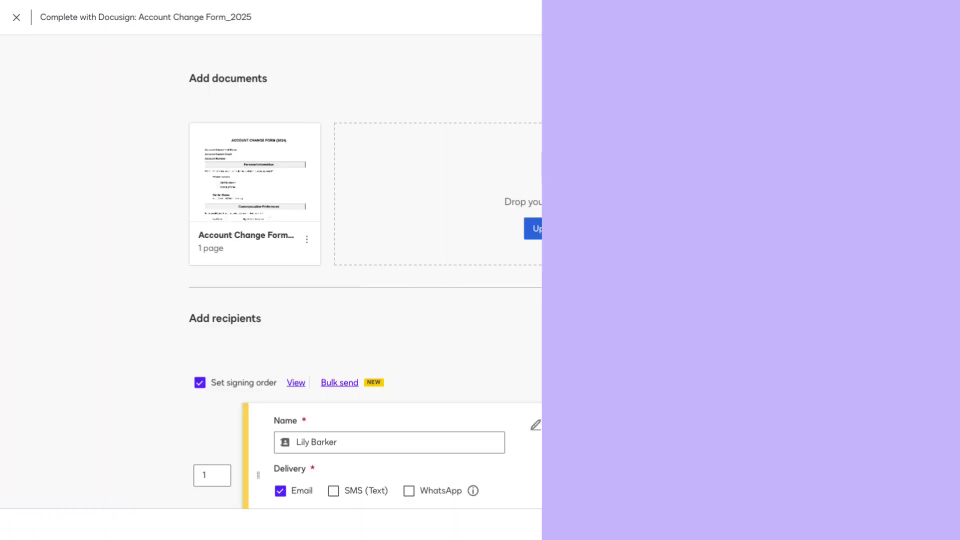
# Scroll down past the two recipient cards, both set to sign in order
pyautogui.scroll(-5, 853, 270)
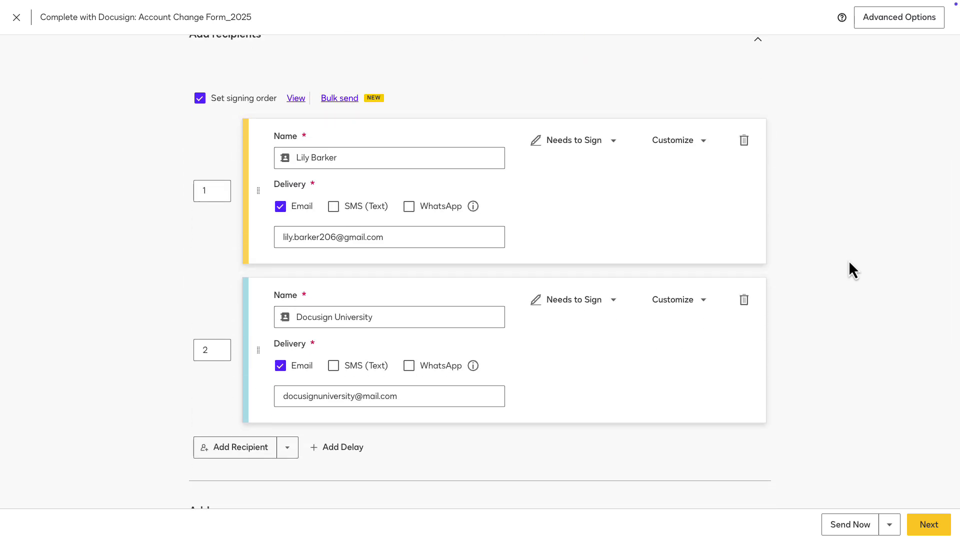
# Move on to the tagging editor, scroll the form, and assign new fields to the second recipient
pyautogui.click(922, 524)
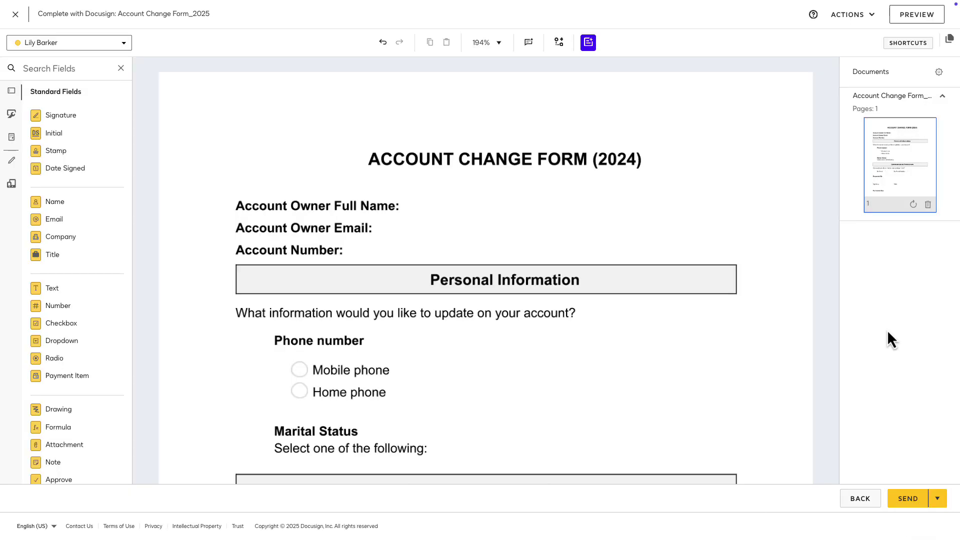
pyautogui.scroll(-8, 752, 330)
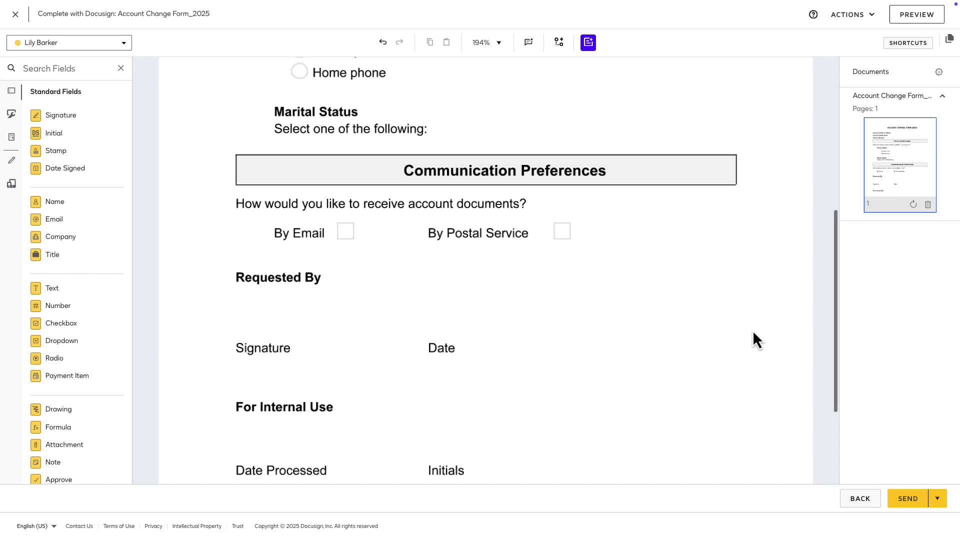
pyautogui.scroll(-2, 753, 332)
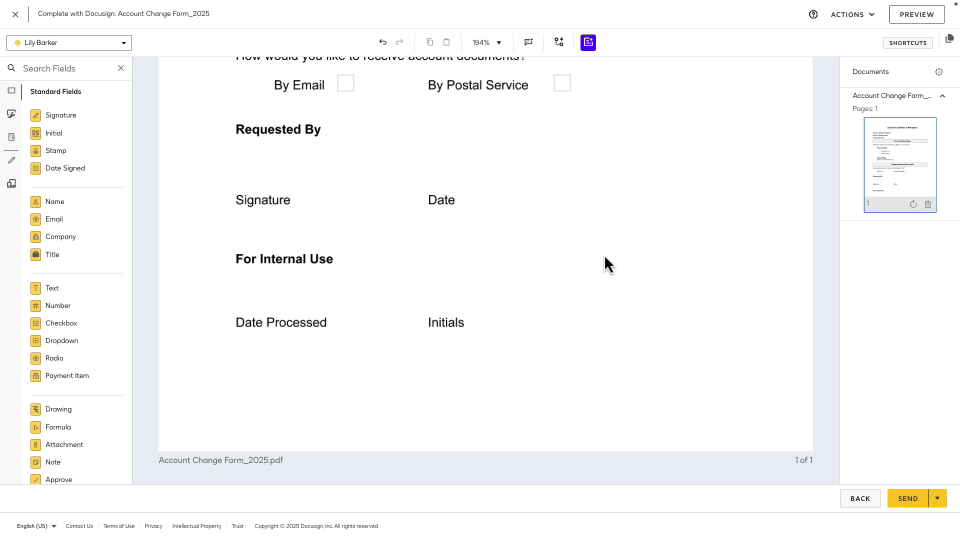
pyautogui.click(128, 45)
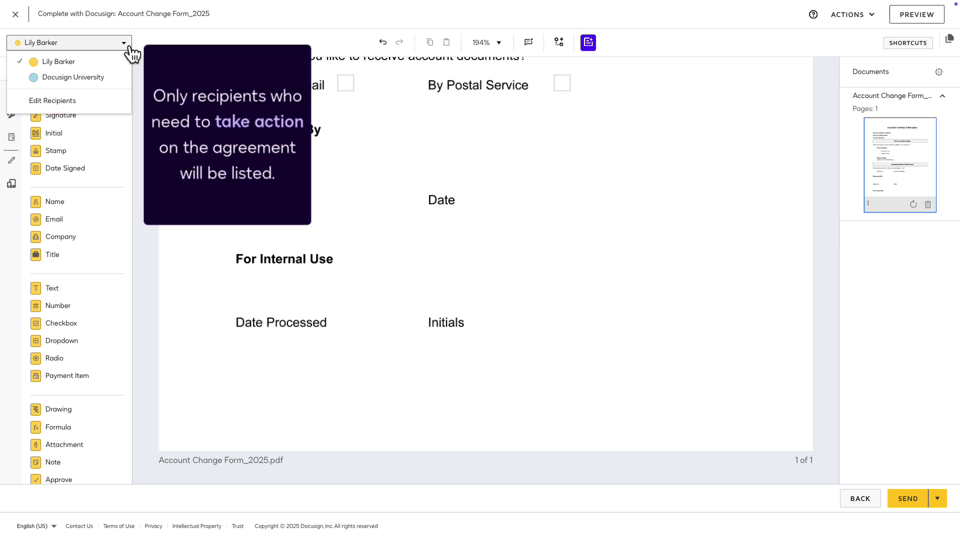
pyautogui.click(118, 78)
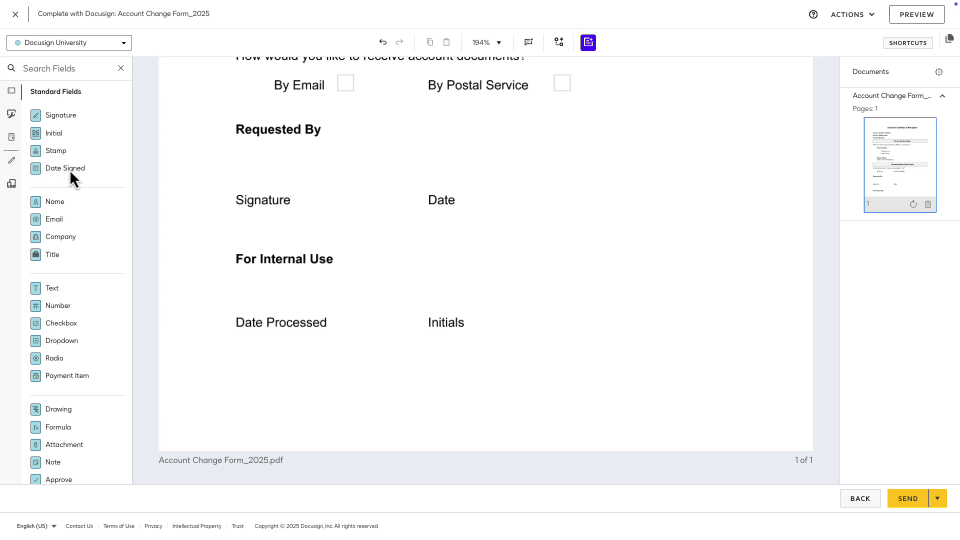
# Place Date Signed and Initial fields under For Internal Use and bottom-align them
pyautogui.moveTo(71, 169); pyautogui.dragTo(342, 316)
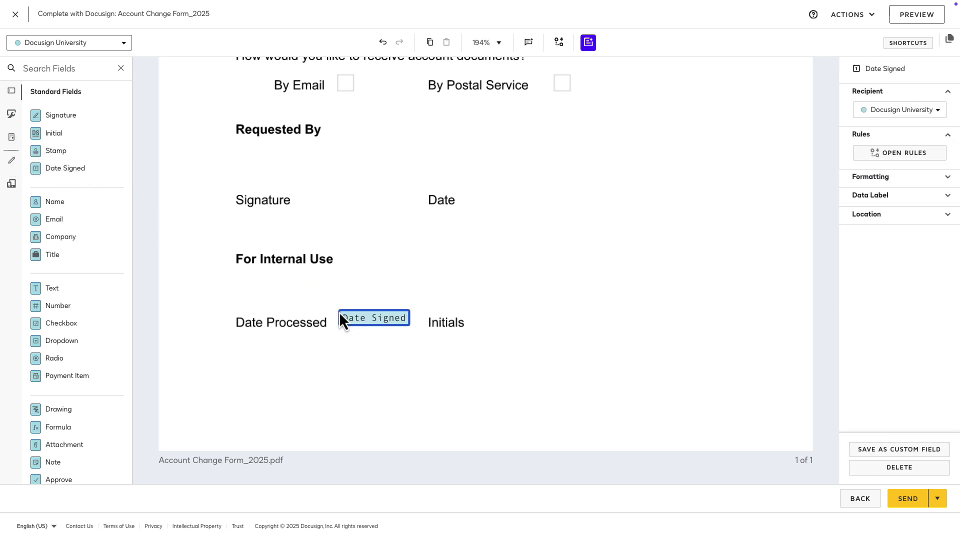
pyautogui.moveTo(80, 136); pyautogui.dragTo(510, 271)
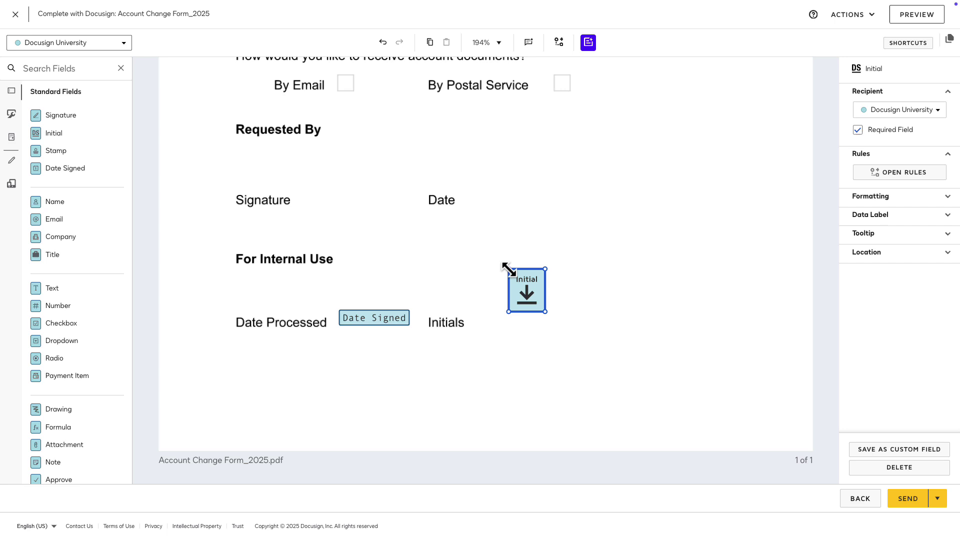
pyautogui.moveTo(313, 253); pyautogui.dragTo(562, 335)
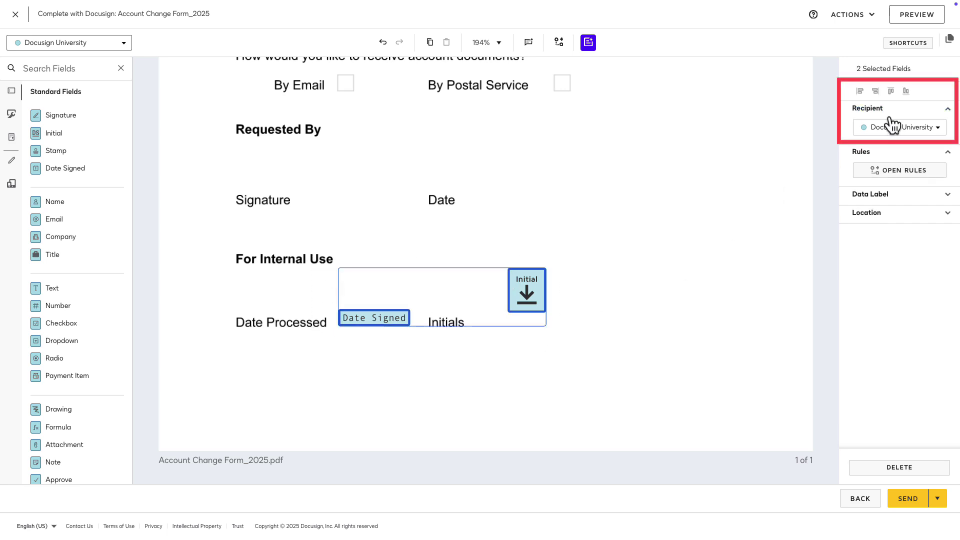
pyautogui.click(906, 93)
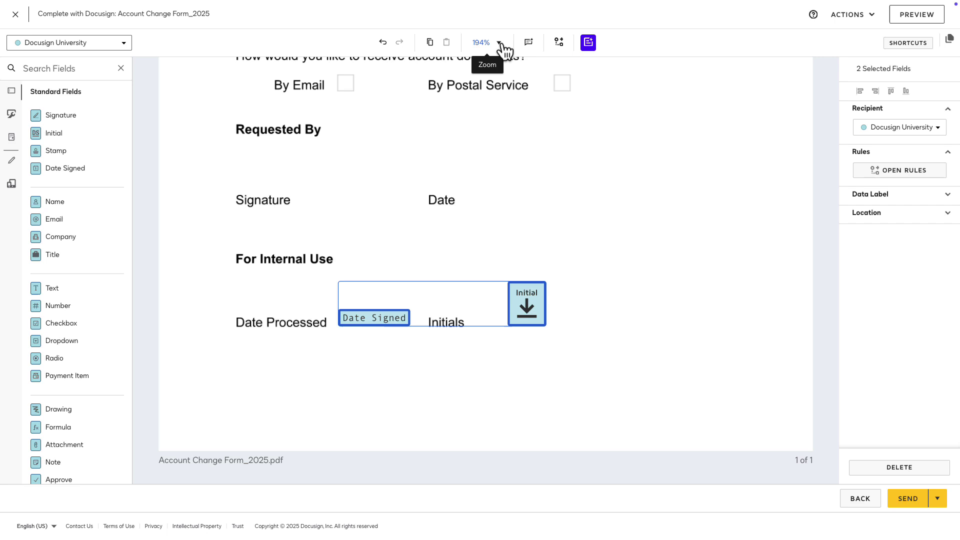
# Switch to the first recipient and add Signature and Date Signed fields under Requested By
pyautogui.click(122, 44)
pyautogui.click(120, 62)
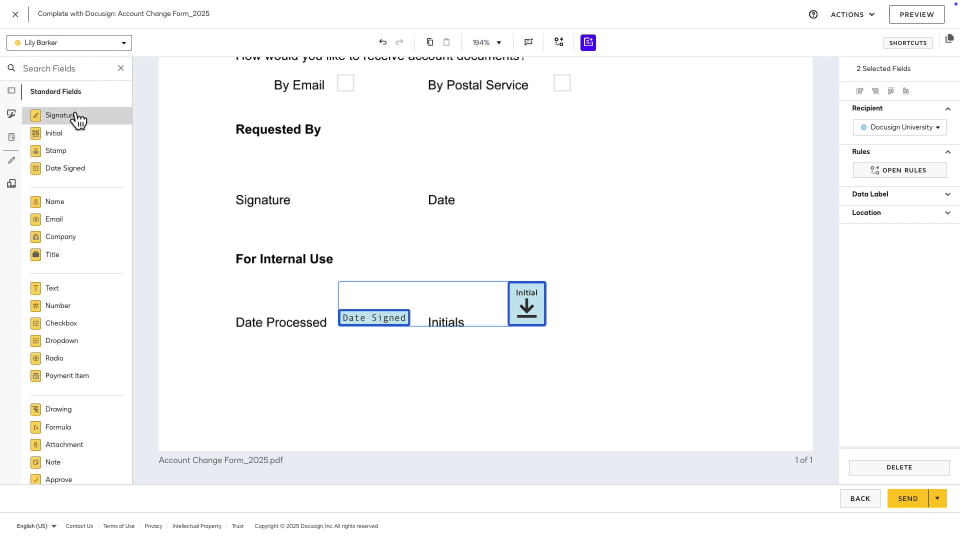
pyautogui.moveTo(78, 117); pyautogui.dragTo(310, 174)
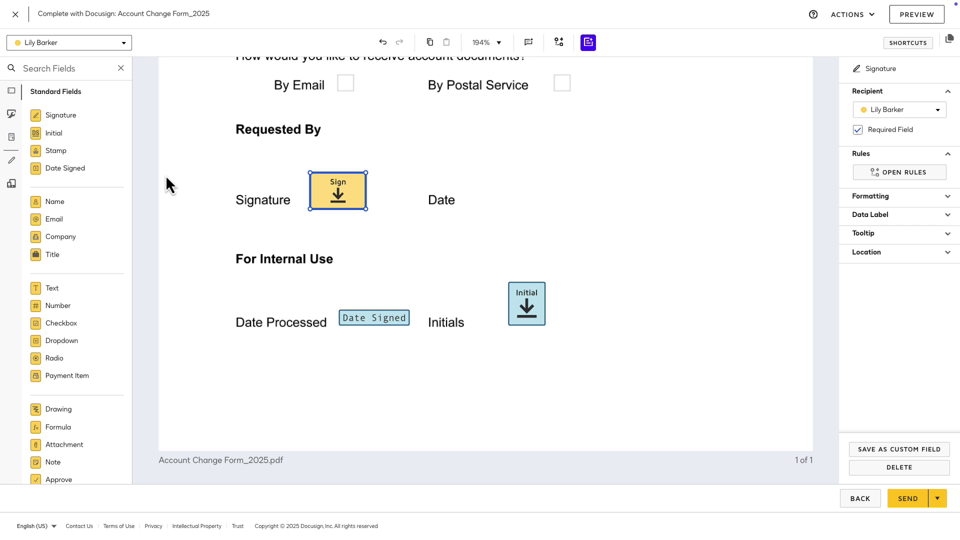
pyautogui.moveTo(80, 180); pyautogui.dragTo(480, 202)
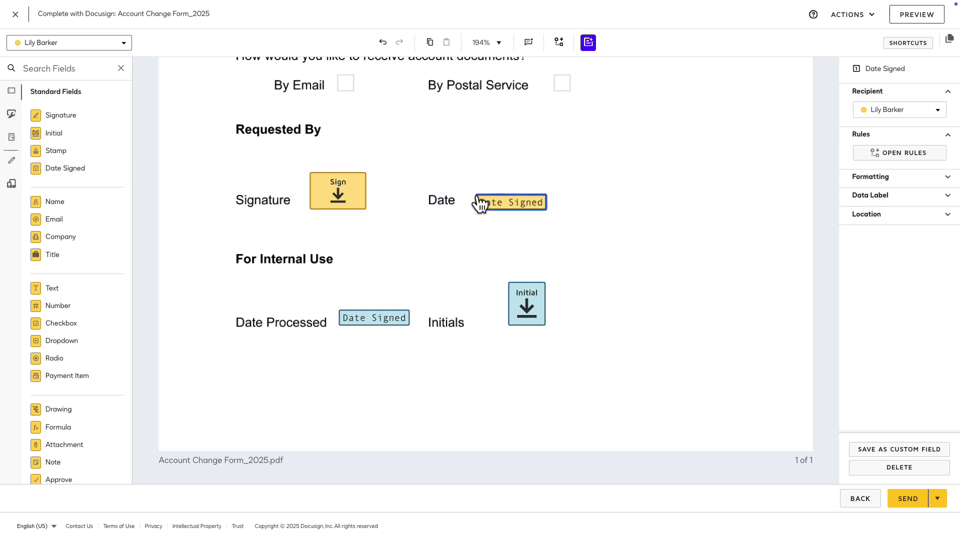
pyautogui.scroll(8, 485, 214)
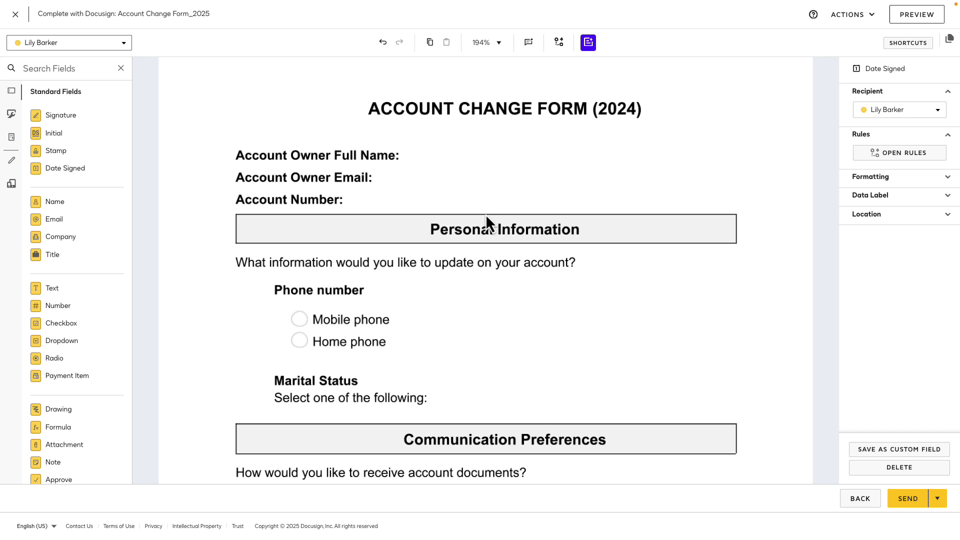
# Place a name field beside Account Owner Full Name, keeping its Full Name format
pyautogui.moveTo(89, 204); pyautogui.dragTo(387, 179)
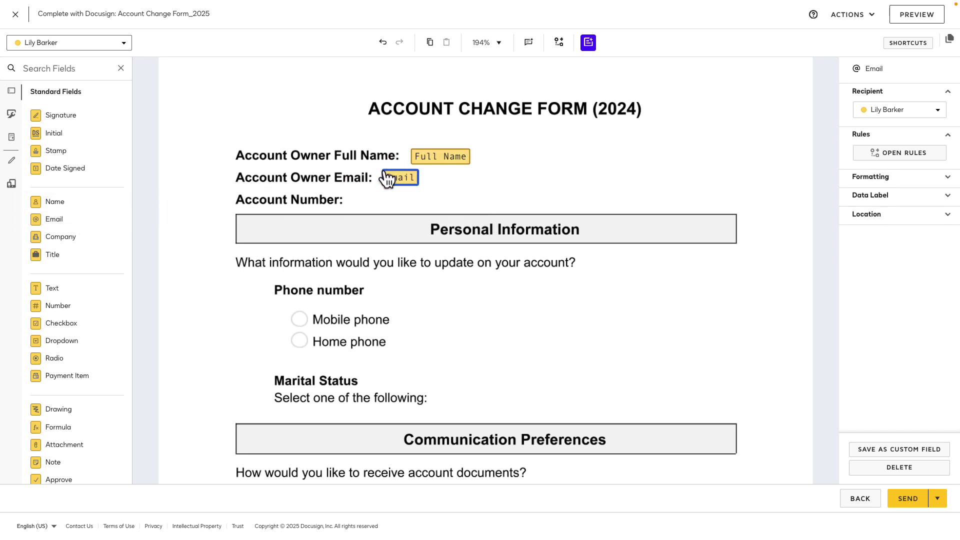
pyautogui.click(423, 164)
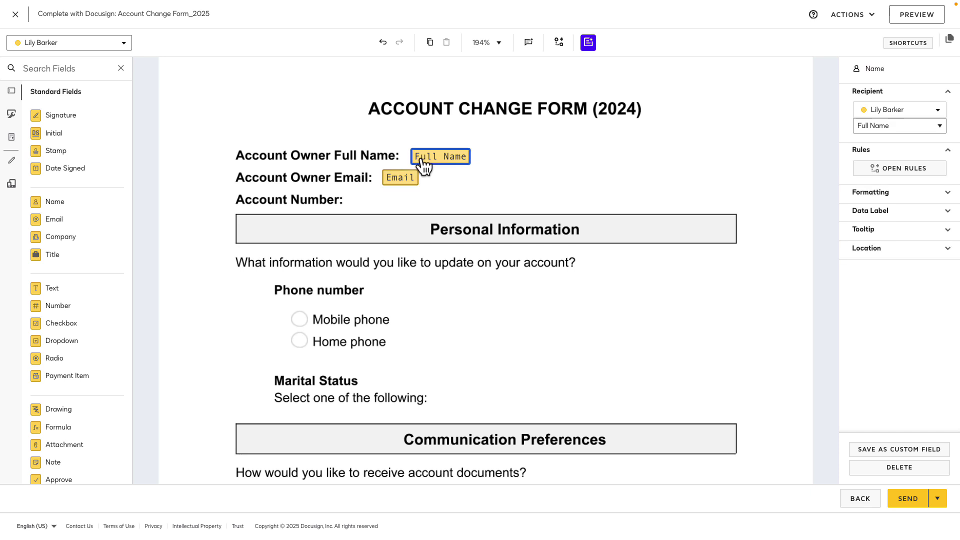
pyautogui.click(917, 131)
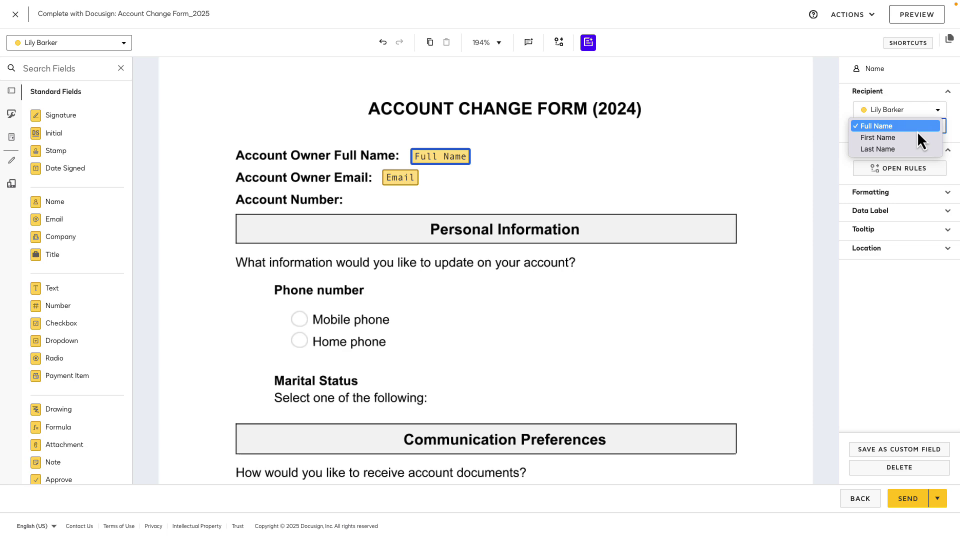
pyautogui.click(917, 131)
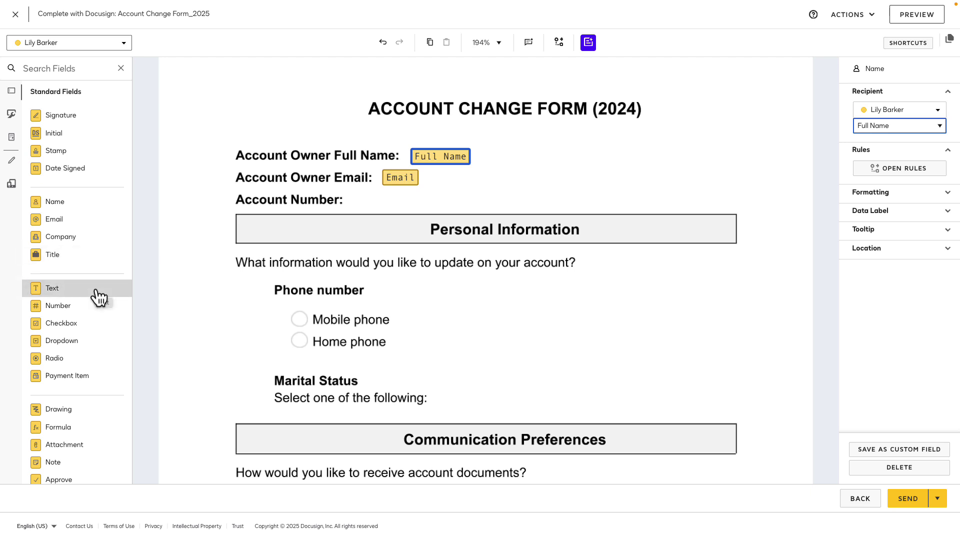
# Add a Text field beside Account Number, entering then clearing default text 1234567
pyautogui.moveTo(79, 296); pyautogui.dragTo(355, 199)
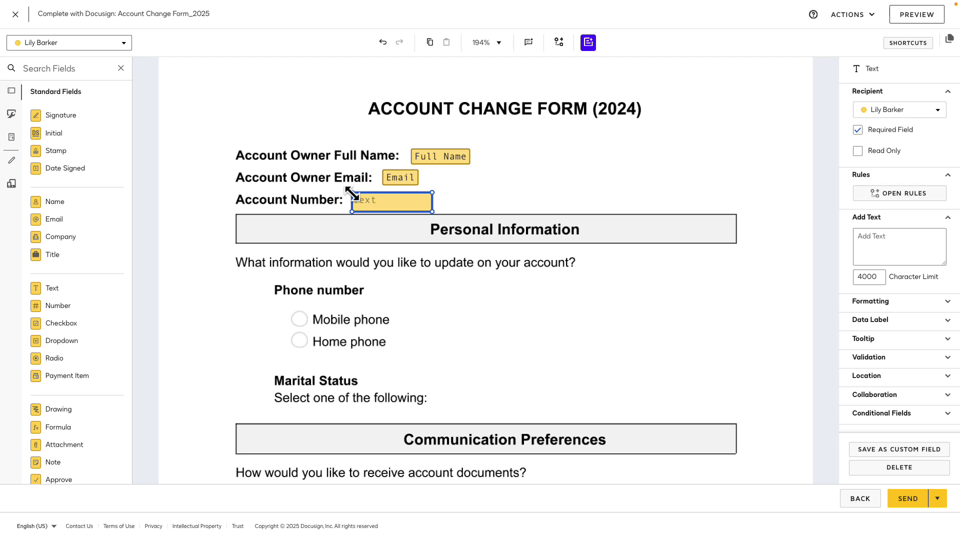
pyautogui.click(915, 241)
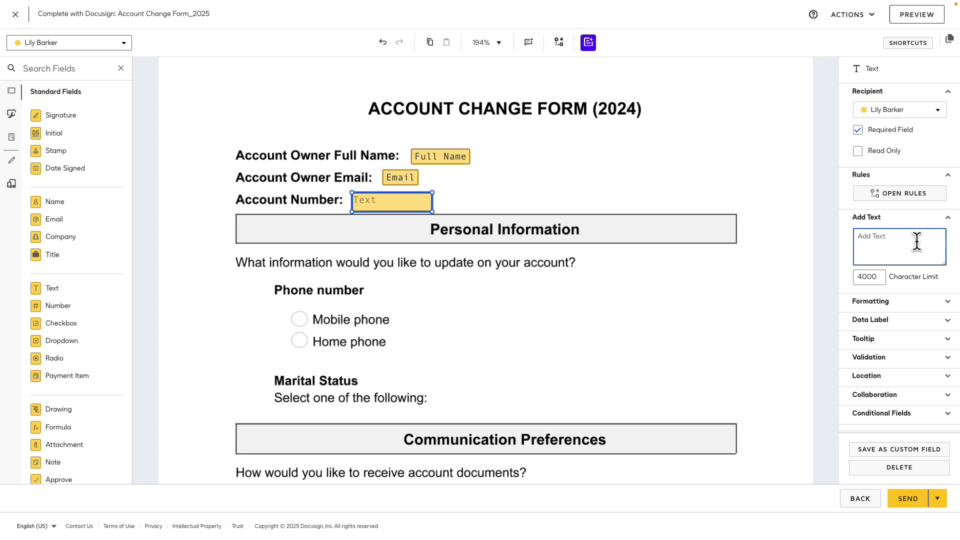
pyautogui.write('1234567')
pyautogui.hotkey('ctrl', 'a')
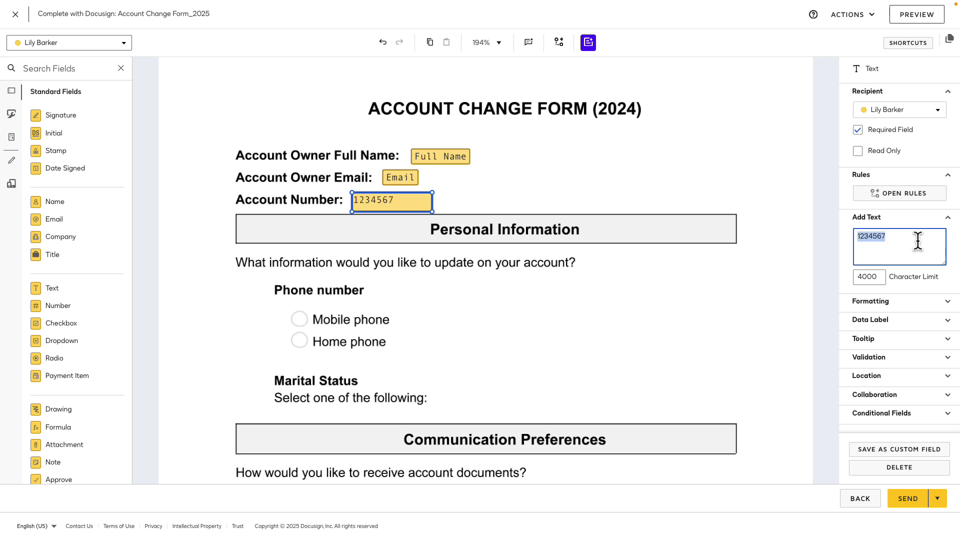
pyautogui.press('BackSpace')
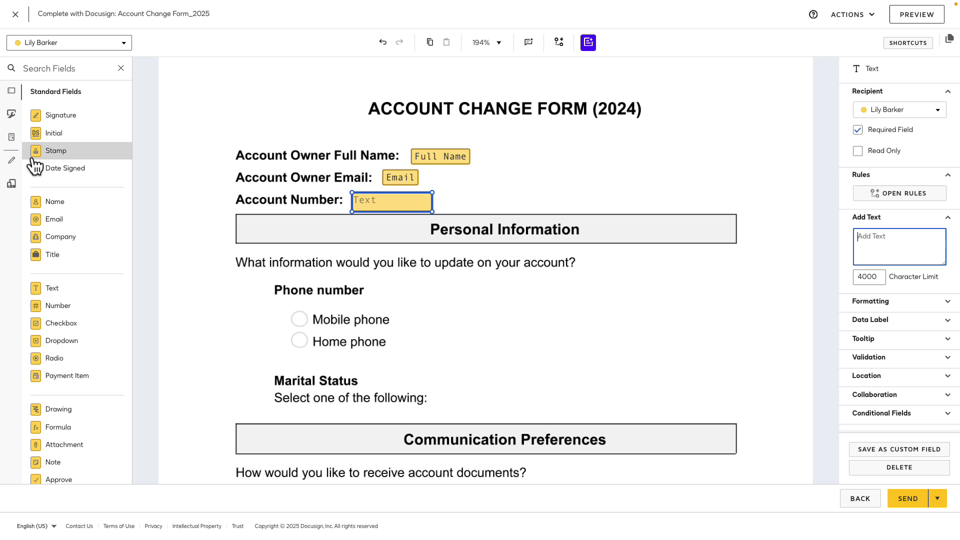
# Add a pre-fill text field with 1234567 beside Account Number, then delete it
pyautogui.click(13, 159)
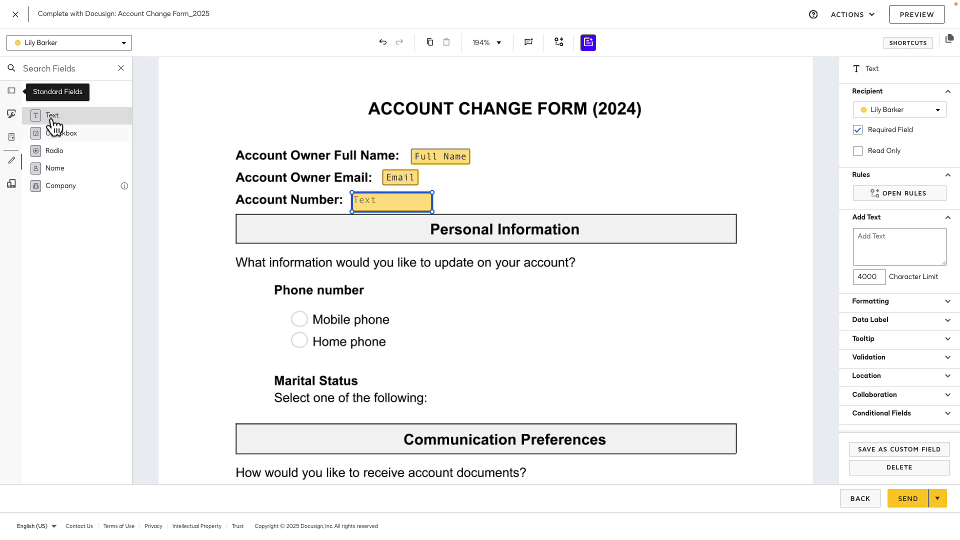
pyautogui.moveTo(53, 119); pyautogui.dragTo(457, 192)
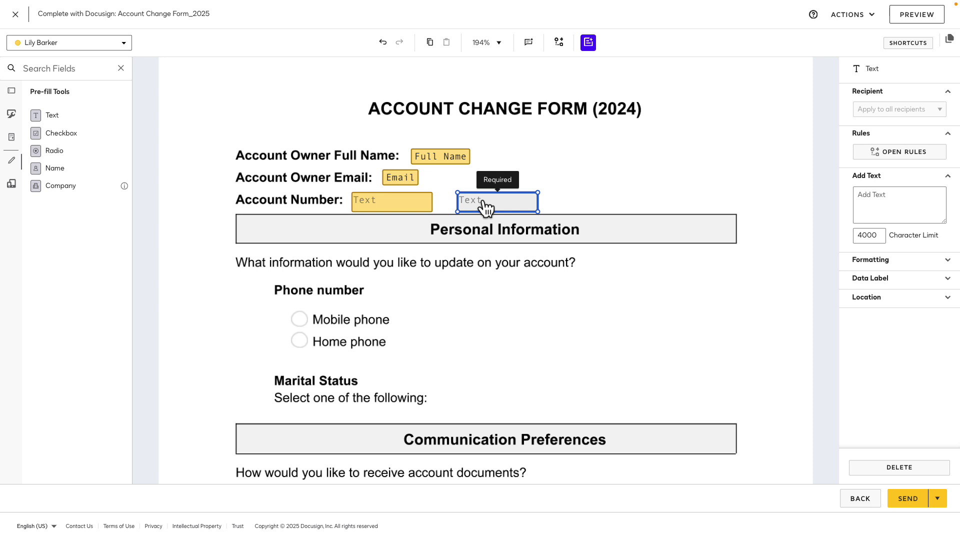
pyautogui.click(863, 202)
pyautogui.write('1234567')
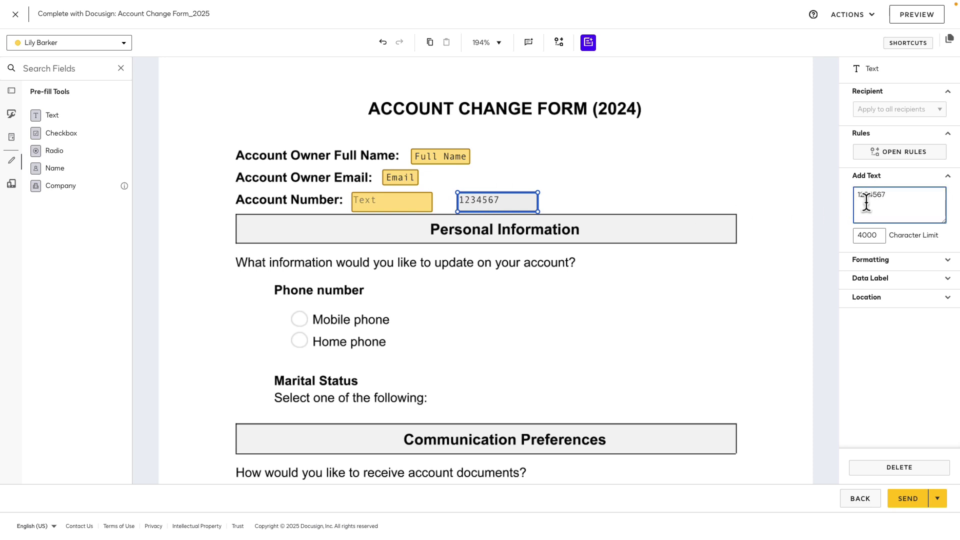
pyautogui.click(537, 194)
pyautogui.press('Delete')
pyautogui.click(11, 90)
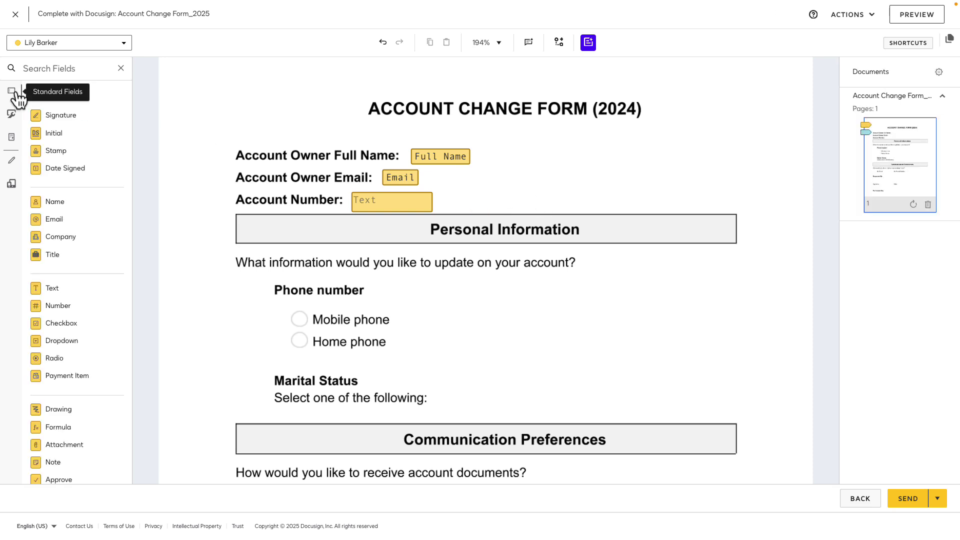
pyautogui.moveTo(59, 306); pyautogui.dragTo(466, 205)
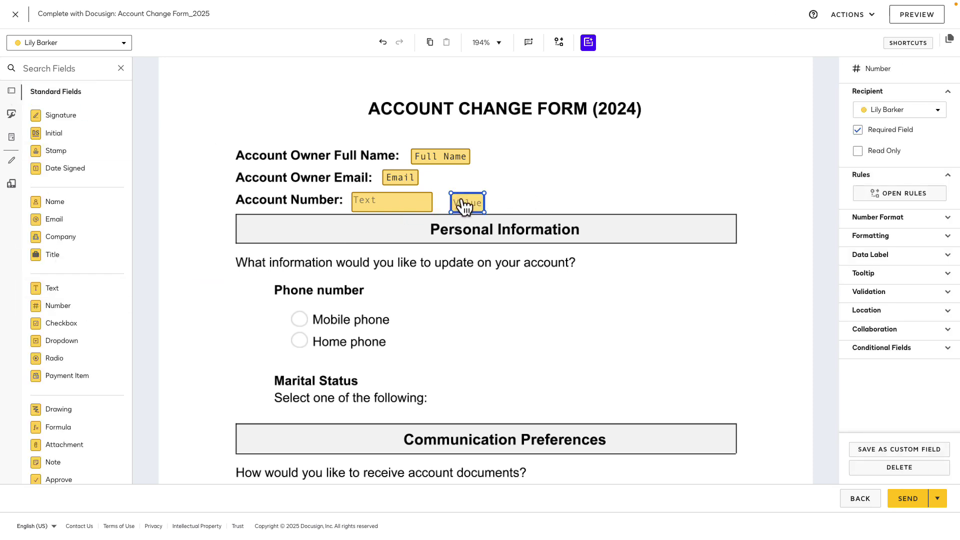
pyautogui.click(882, 218)
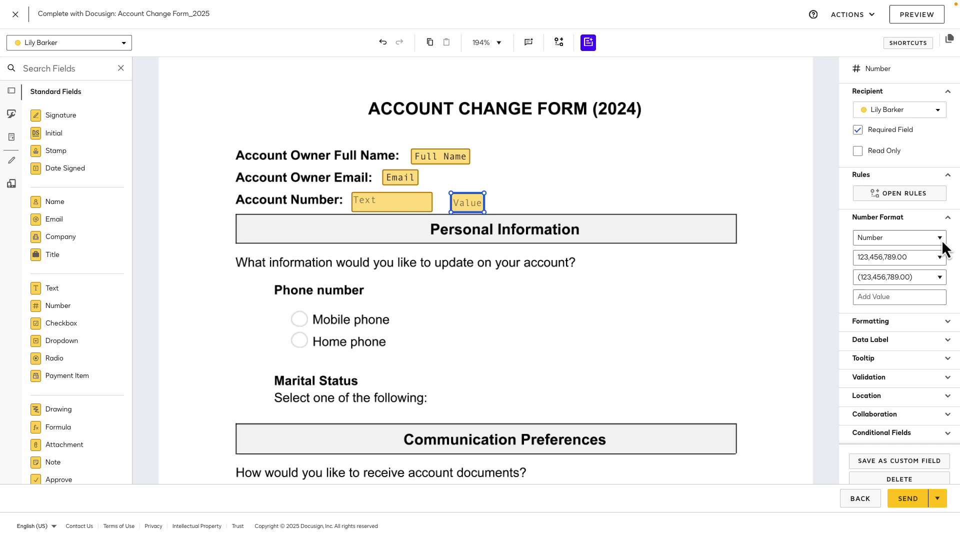
pyautogui.click(941, 240)
pyautogui.click(938, 249)
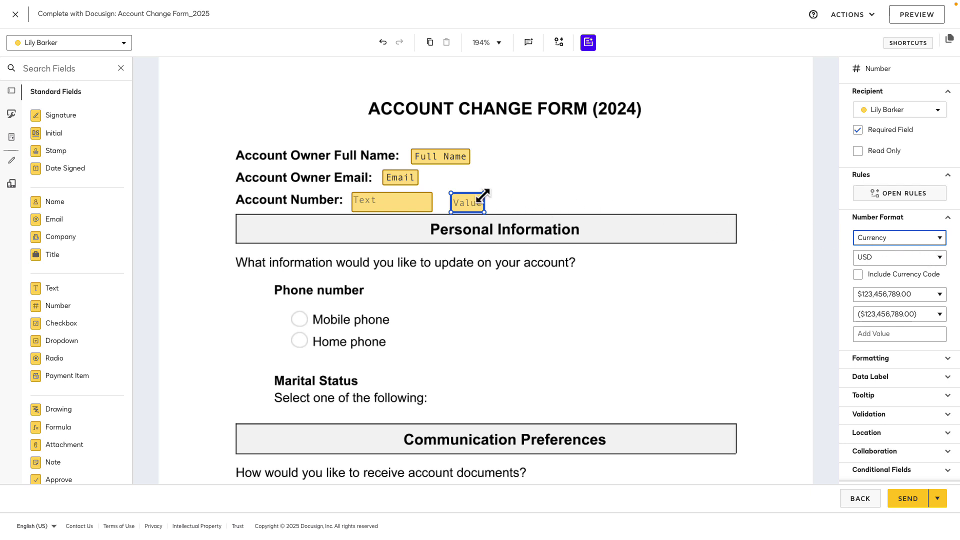
pyautogui.moveTo(483, 195); pyautogui.dragTo(483, 196)
pyautogui.press('Delete')
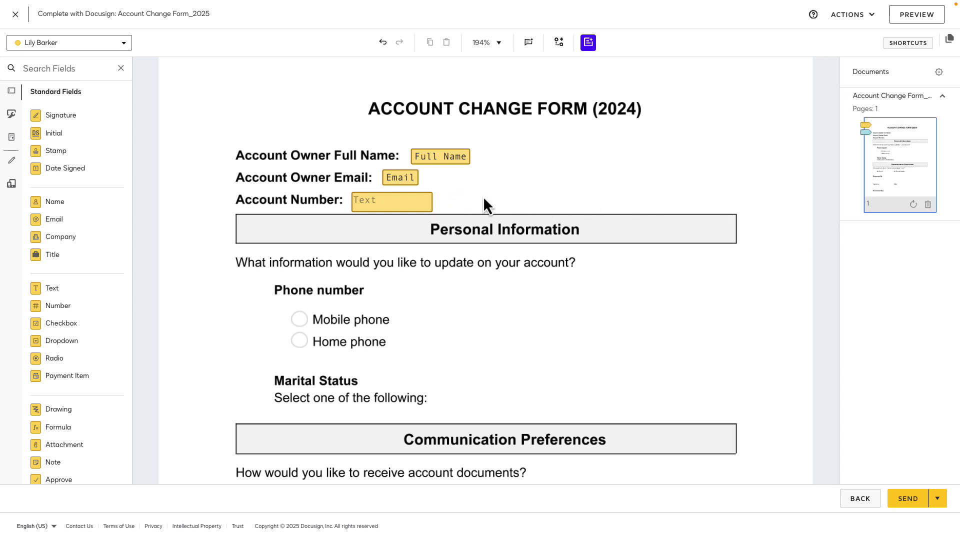
# Add a checkbox group beside Phone number, keeping the Select at least validation rule
pyautogui.moveTo(85, 328); pyautogui.dragTo(259, 378)
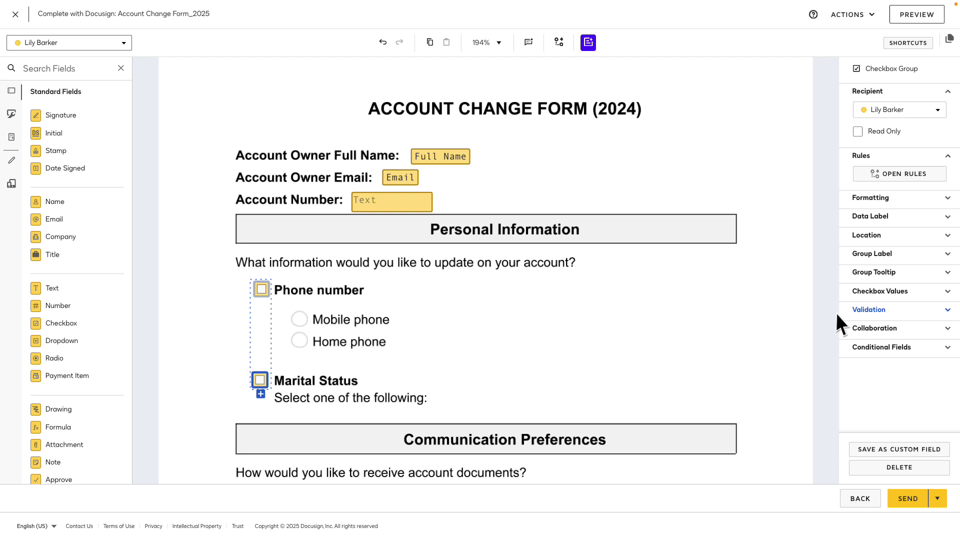
pyautogui.click(869, 310)
pyautogui.click(934, 330)
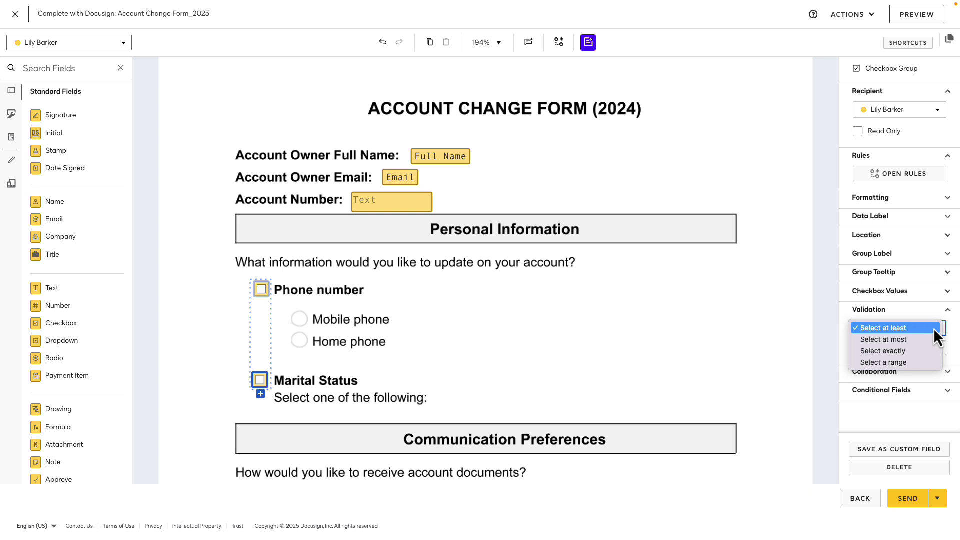
pyautogui.click(934, 325)
# Set the checkbox values to Phone and Marital Status, leaving Phone unchecked by default
pyautogui.click(944, 293)
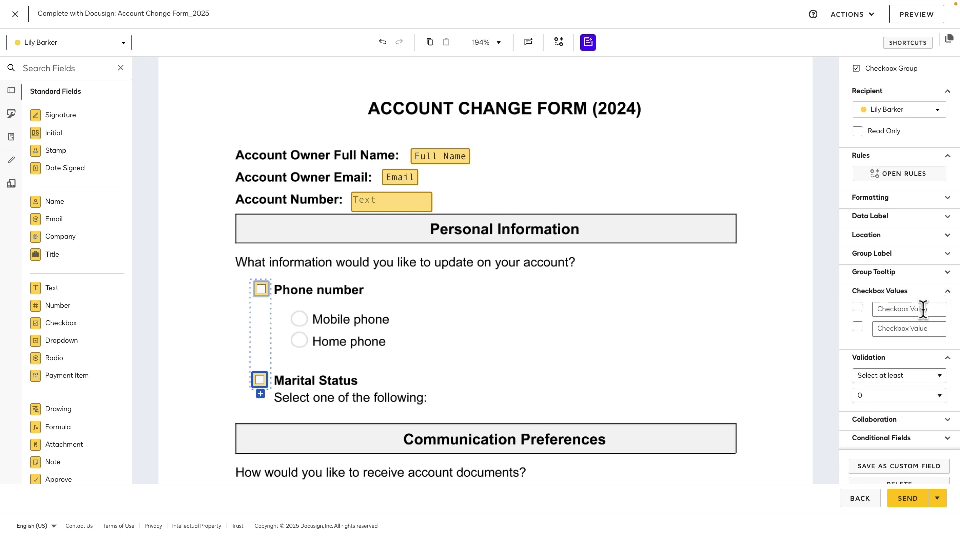
pyautogui.click(923, 309)
pyautogui.write('Phone')
pyautogui.click(922, 328)
pyautogui.write('Marital S')
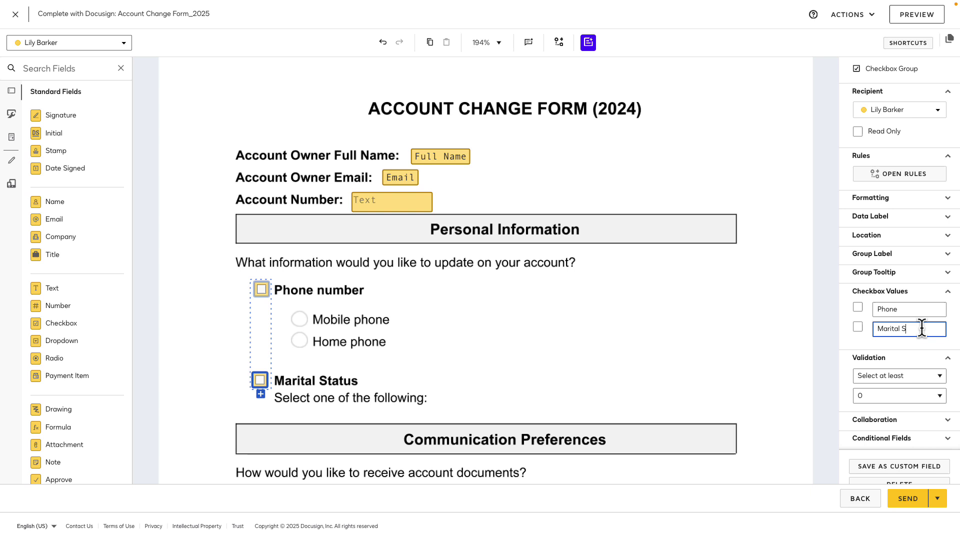
pyautogui.write('tatus')
pyautogui.click(857, 308)
pyautogui.click(857, 307)
# Add a dropdown after the Marital Status prompt with options Married and Unmarried, no default
pyautogui.moveTo(81, 351); pyautogui.dragTo(460, 396)
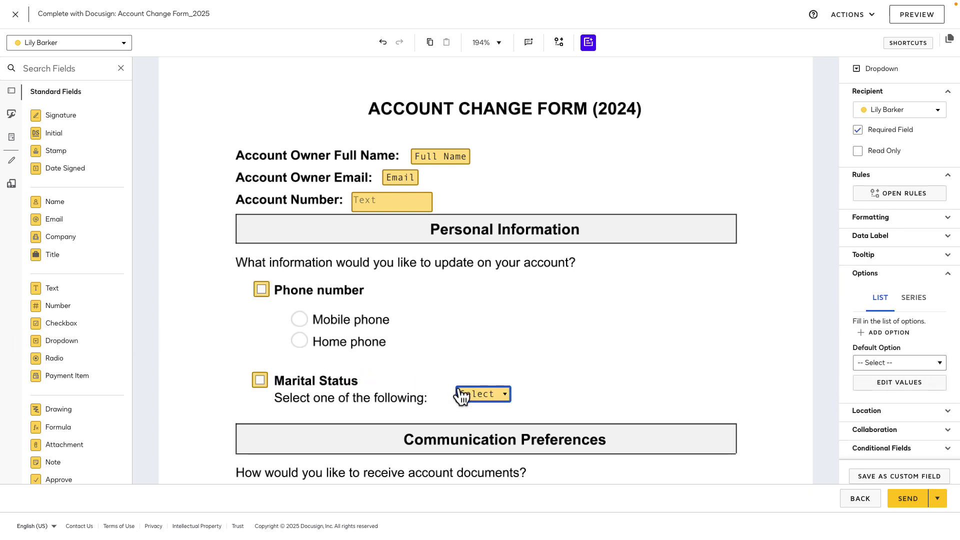
pyautogui.scroll(-1, 650, 390)
pyautogui.click(880, 384)
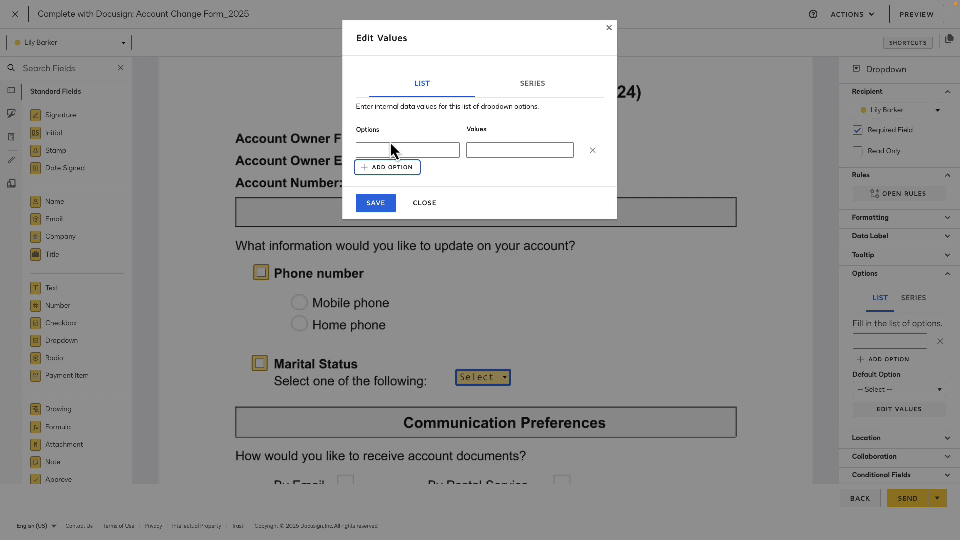
pyautogui.click(391, 146)
pyautogui.write('Married')
pyautogui.click(392, 167)
pyautogui.write('Unmarried')
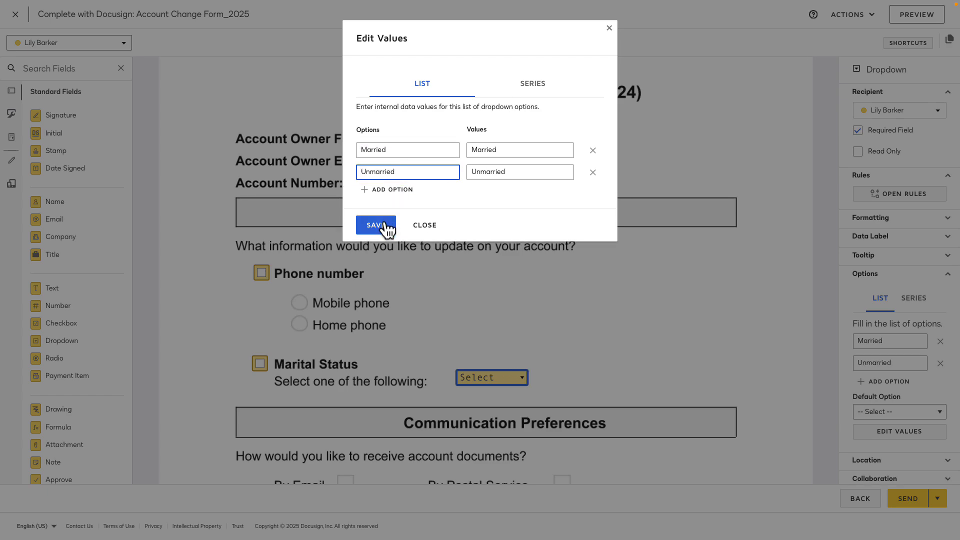
pyautogui.click(385, 226)
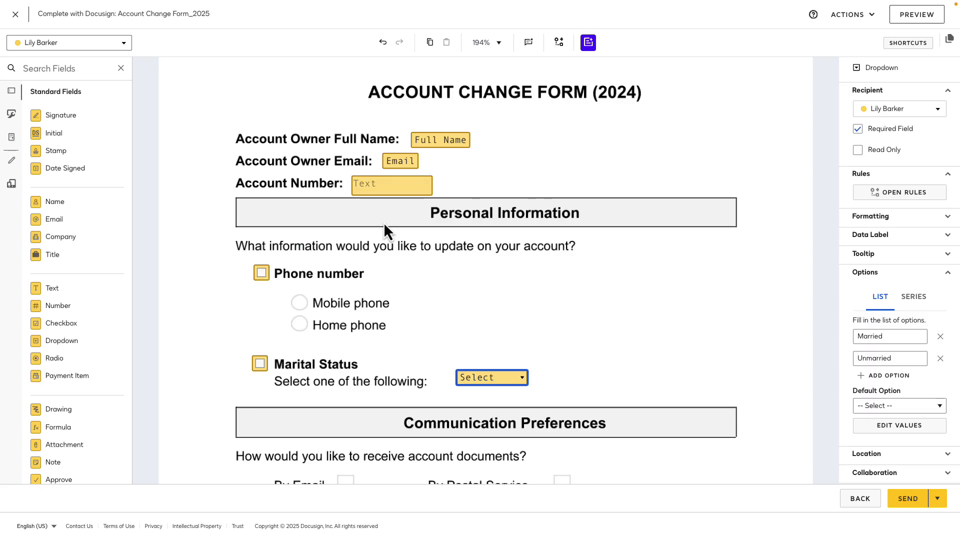
pyautogui.click(928, 404)
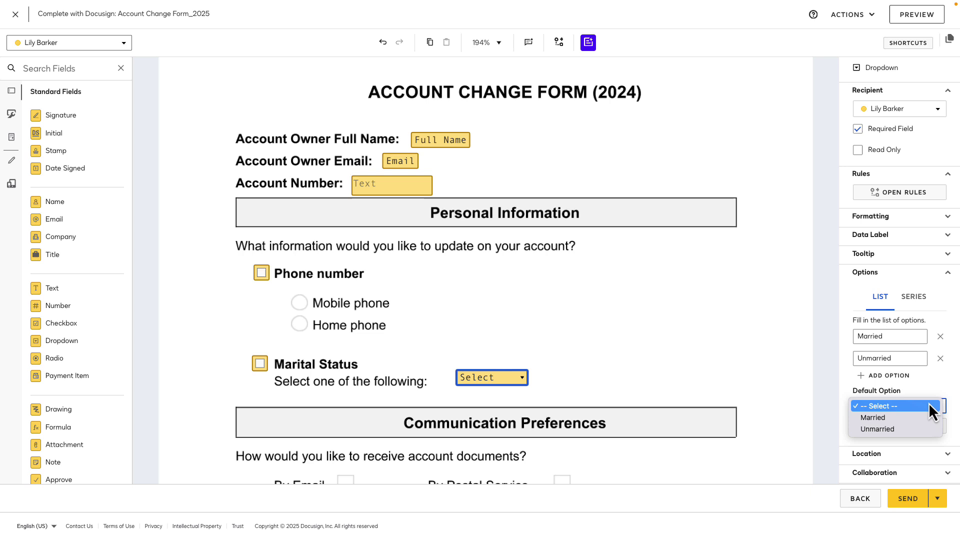
pyautogui.click(805, 389)
# Add a radio group on the phone options with values Mobile and Home
pyautogui.moveTo(85, 359); pyautogui.dragTo(295, 301)
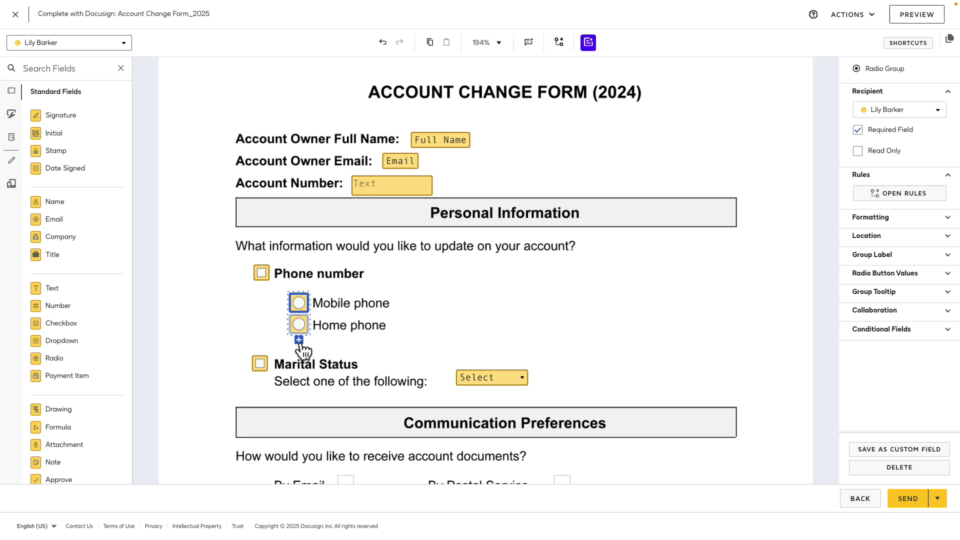
pyautogui.click(865, 275)
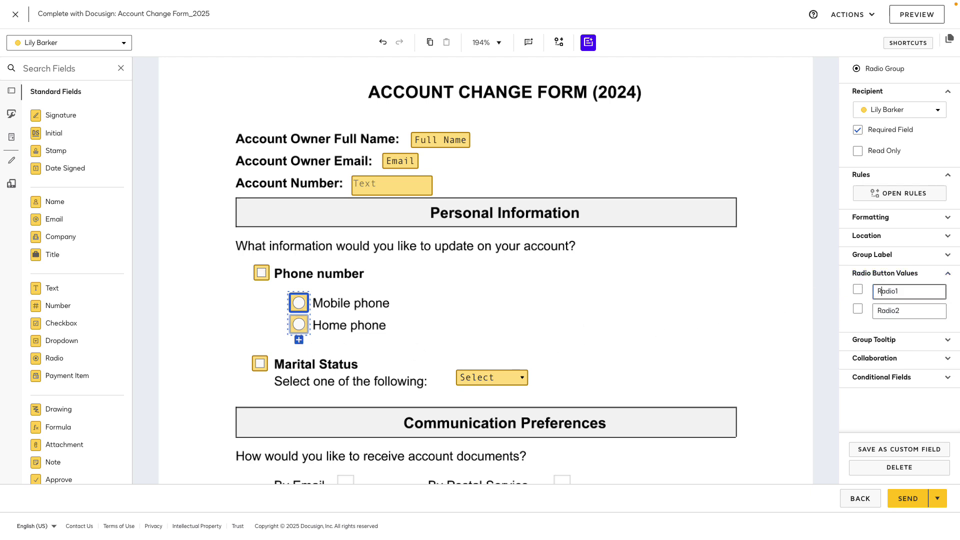
pyautogui.doubleClick(887, 291)
pyautogui.write('Mobile')
pyautogui.press('Tab')
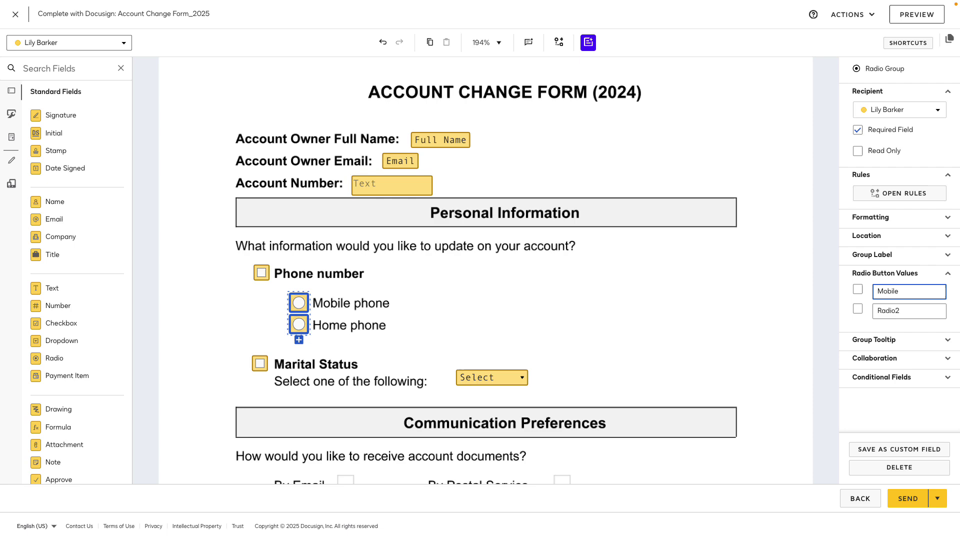
pyautogui.write('Home')
pyautogui.click(635, 323)
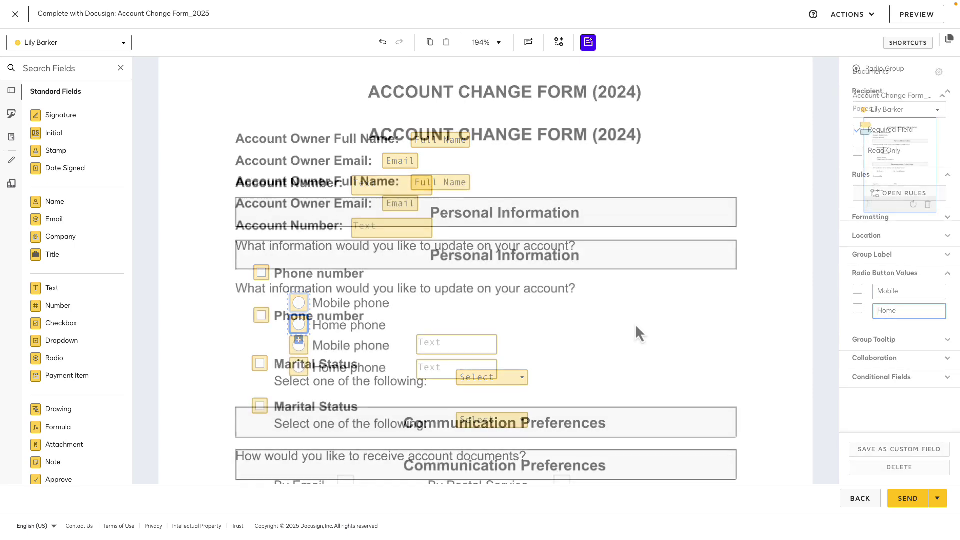
# Preview as the signer, entering account number 1234567, ticking boxes and choosing Mobile phone
pyautogui.click(905, 22)
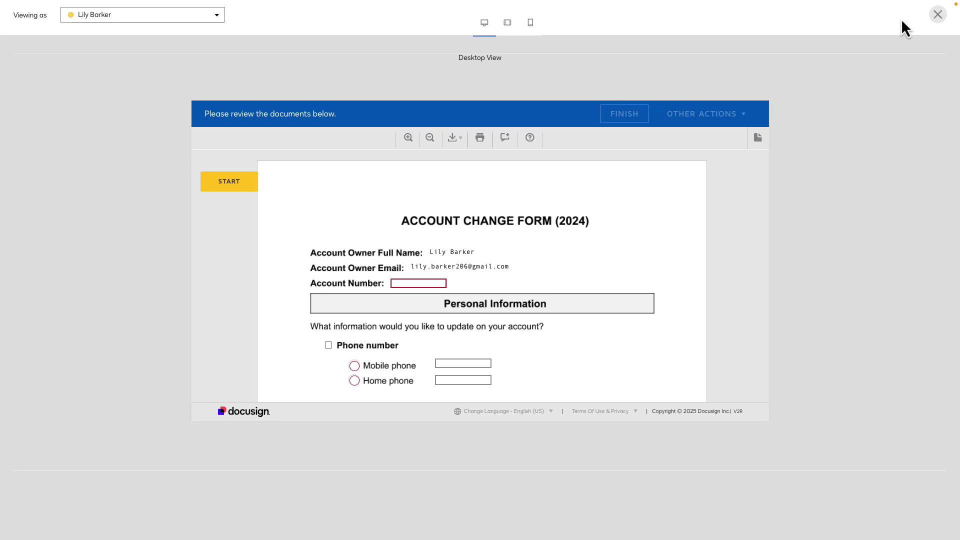
pyautogui.click(245, 186)
pyautogui.write('1234567')
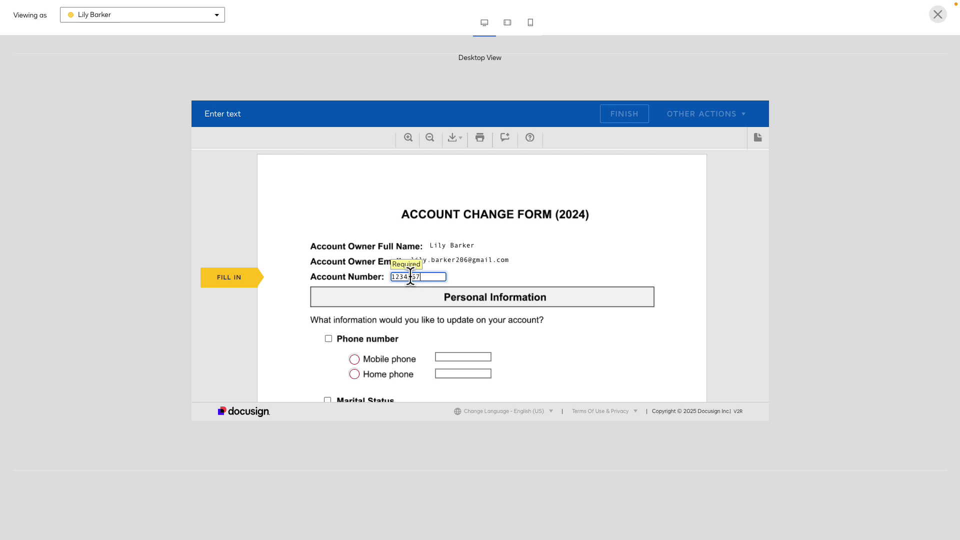
pyautogui.scroll(-1, 370, 275)
pyautogui.click(328, 274)
pyautogui.click(328, 335)
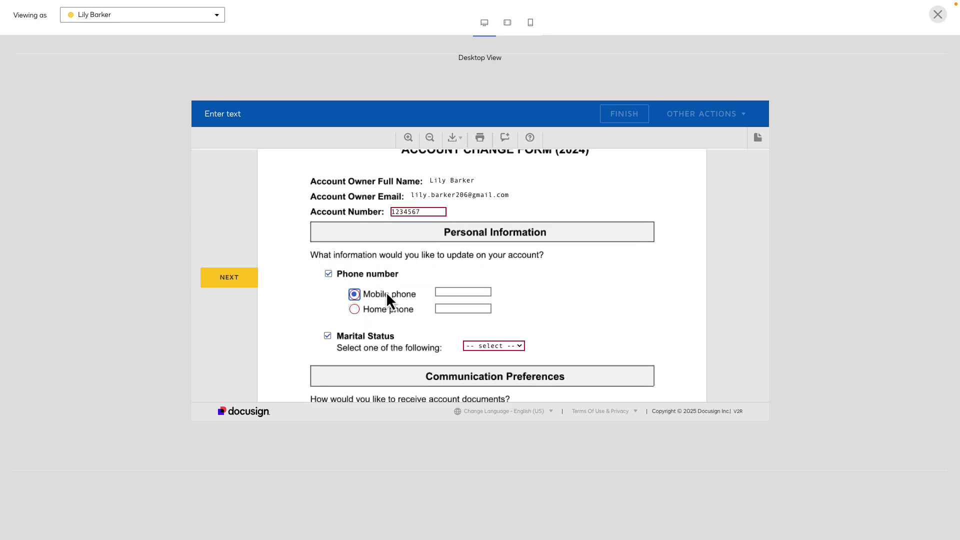